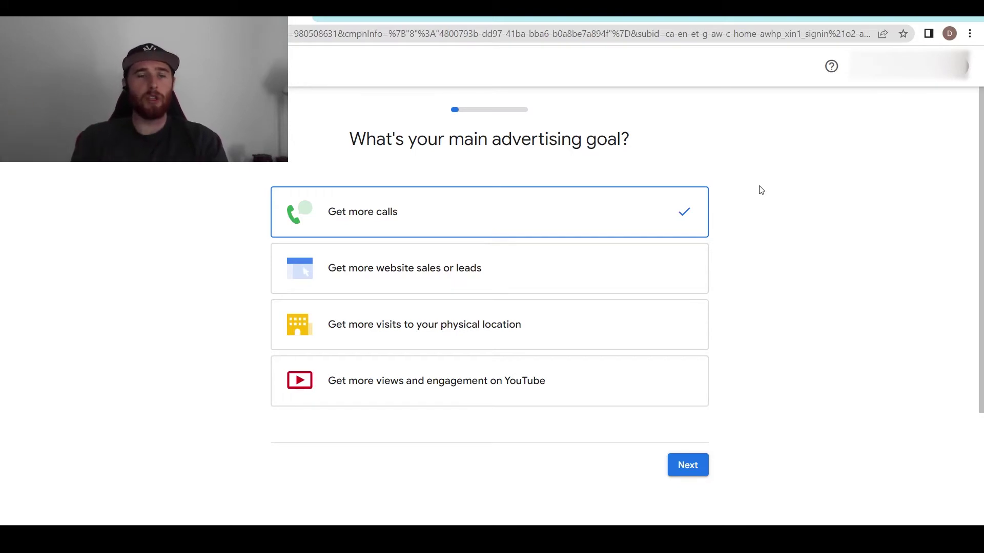
{"action": "scroll", "coordinate": [780, 301], "scroll_direction": "down", "scroll_amount": 2}
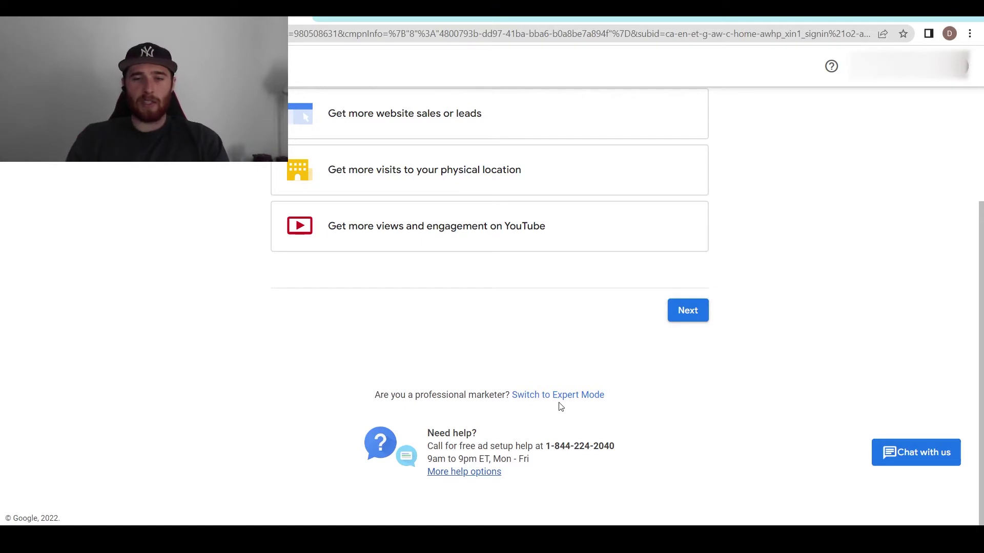
{"action": "scroll", "coordinate": [560, 406], "scroll_direction": "up", "scroll_amount": 2}
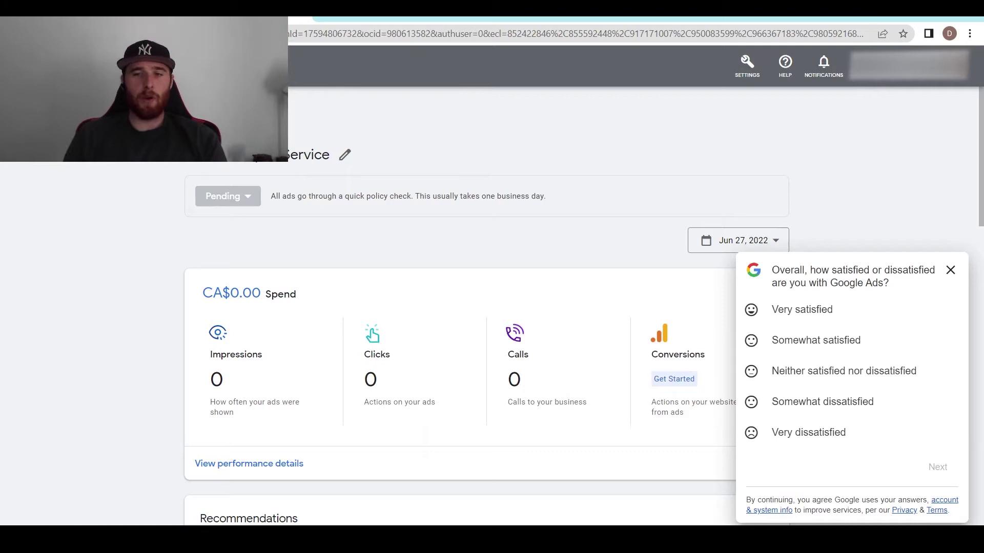
Close the satisfaction survey popup on the smart campaign's overview
{"action": "left_click", "coordinate": [951, 270]}
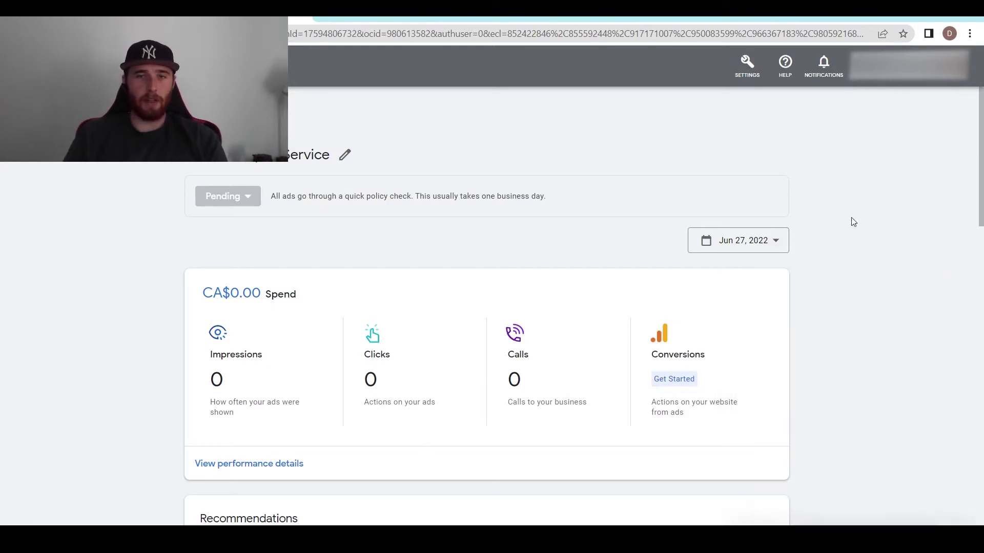
{"action": "scroll", "coordinate": [853, 257], "scroll_direction": "down", "scroll_amount": 1}
{"action": "scroll", "coordinate": [853, 257], "scroll_direction": "down", "scroll_amount": 2}
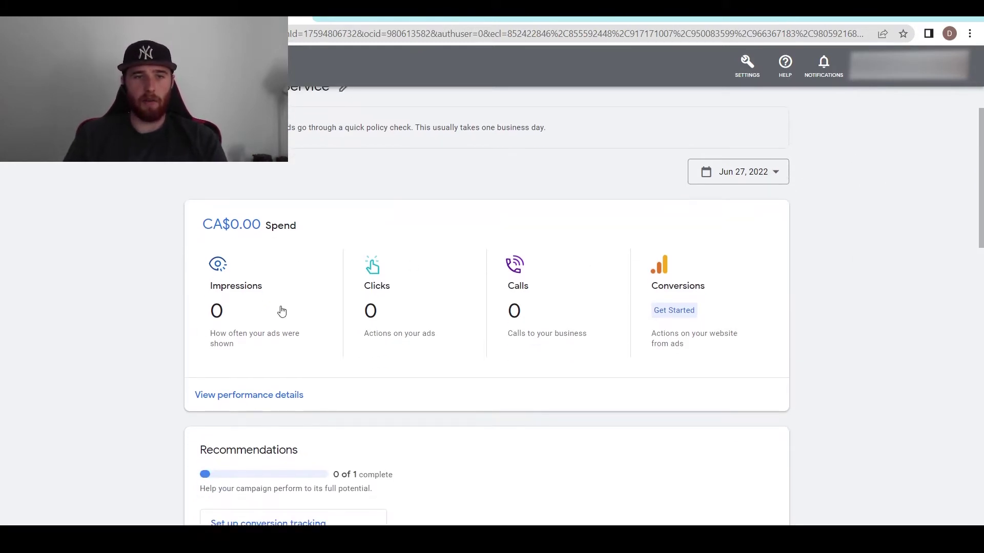
{"action": "scroll", "coordinate": [797, 324], "scroll_direction": "down", "scroll_amount": 4}
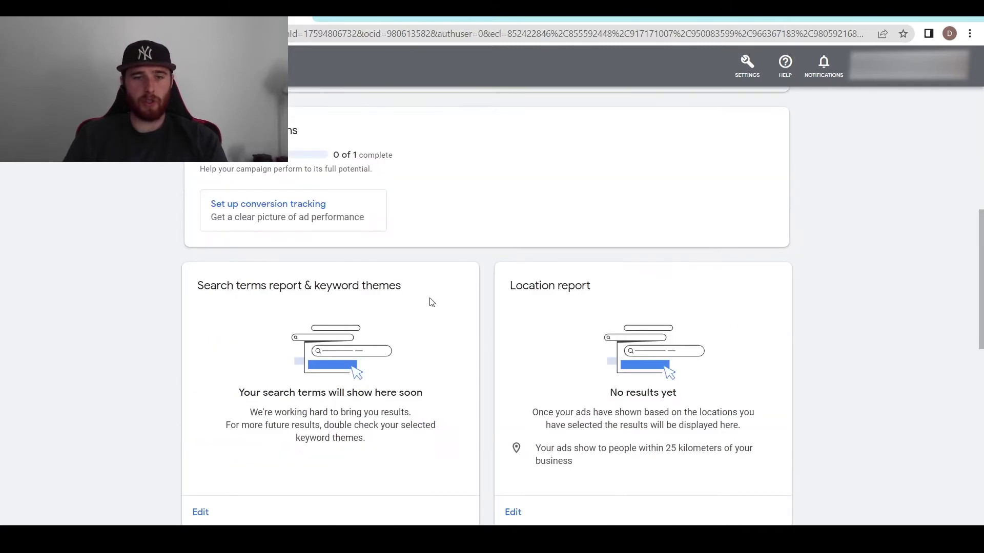
{"action": "scroll", "coordinate": [562, 230], "scroll_direction": "down", "scroll_amount": 2}
{"action": "scroll", "coordinate": [654, 369], "scroll_direction": "up", "scroll_amount": 4}
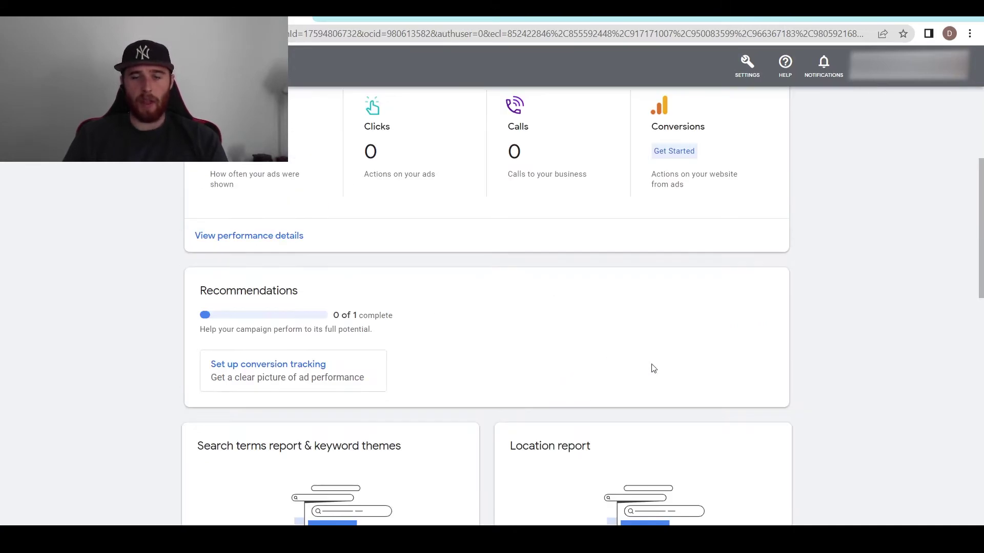
{"action": "scroll", "coordinate": [669, 366], "scroll_direction": "up", "scroll_amount": 3}
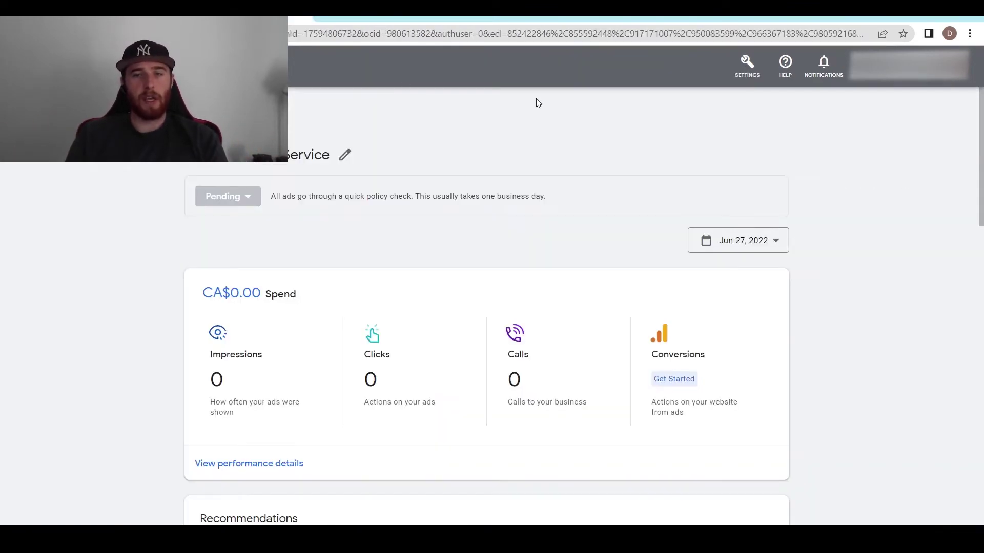
Switch the account to Expert Mode from the wrench Settings menu and confirm
{"action": "left_click", "coordinate": [749, 69]}
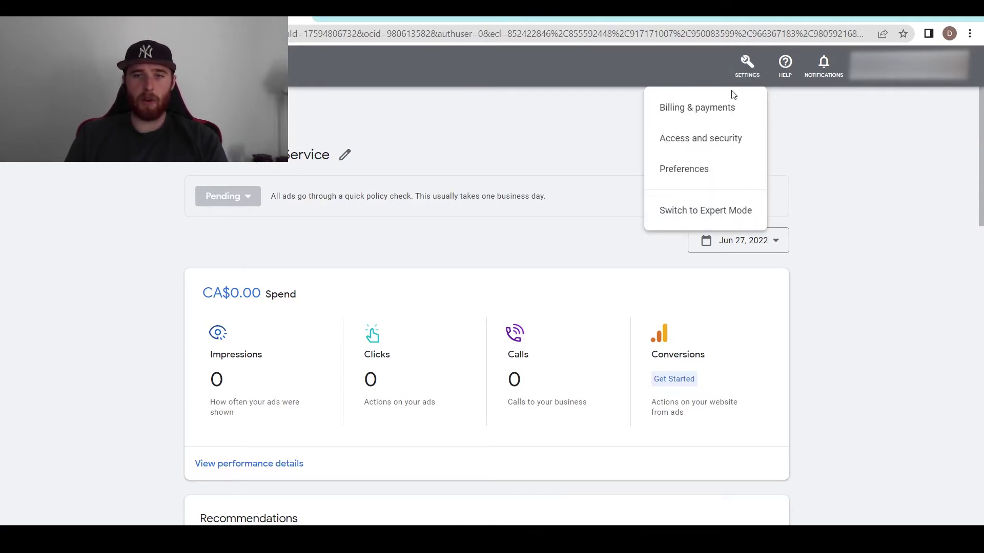
{"action": "left_click", "coordinate": [706, 209]}
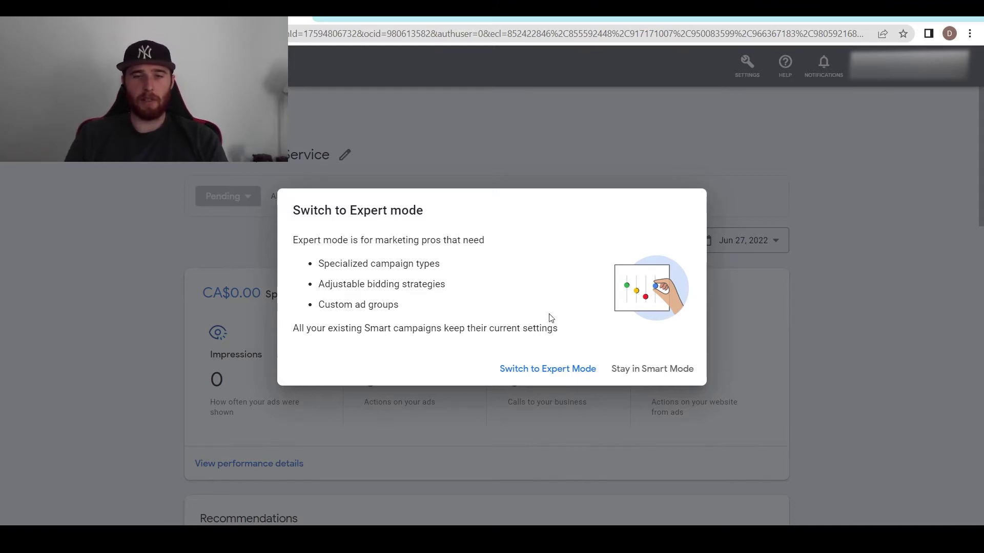
{"action": "left_click", "coordinate": [543, 374]}
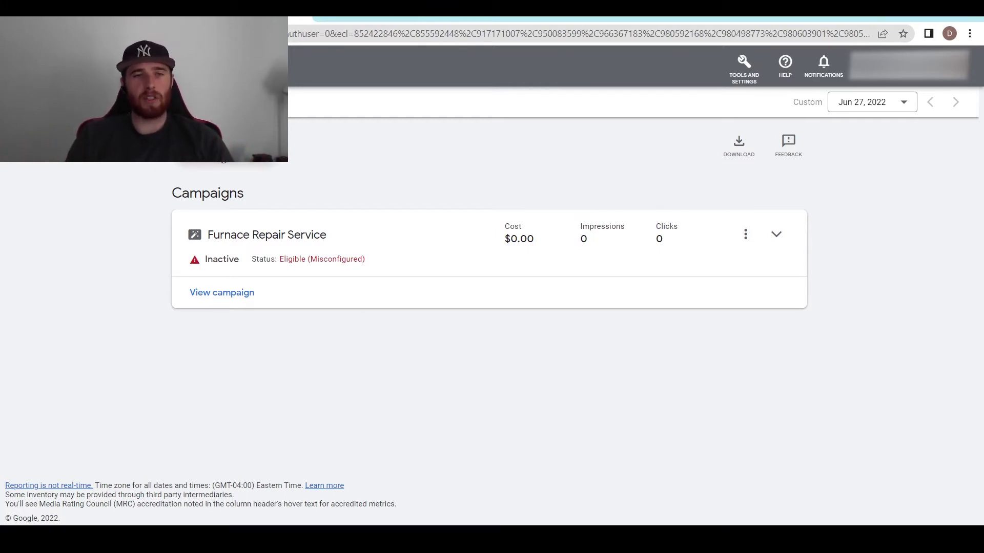
Go to the account Overview page to begin a new campaign
{"action": "left_click", "coordinate": [490, 246]}
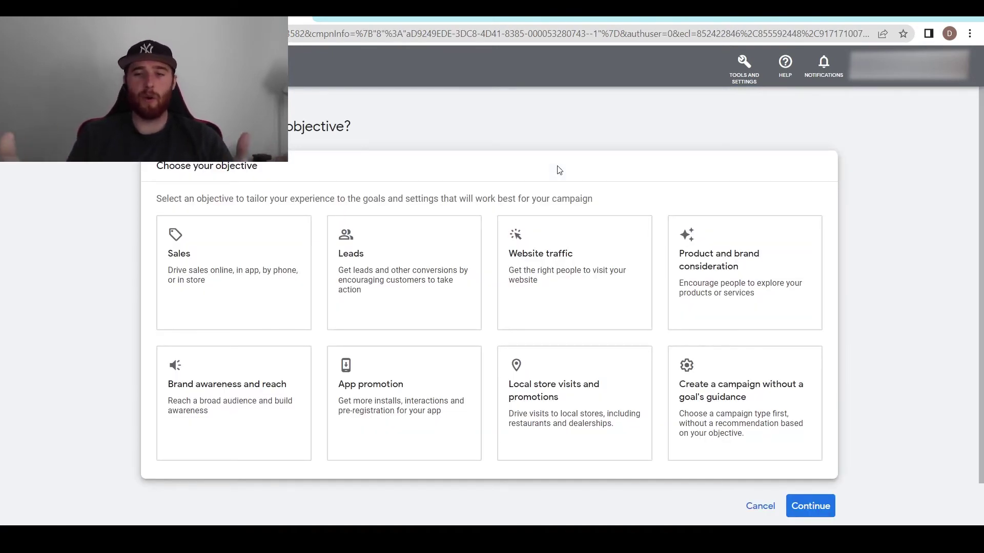
Create a Search campaign without goal guidance and keep the name Search-1
{"action": "left_click", "coordinate": [777, 404]}
{"action": "scroll", "coordinate": [778, 404], "scroll_direction": "down", "scroll_amount": 5}
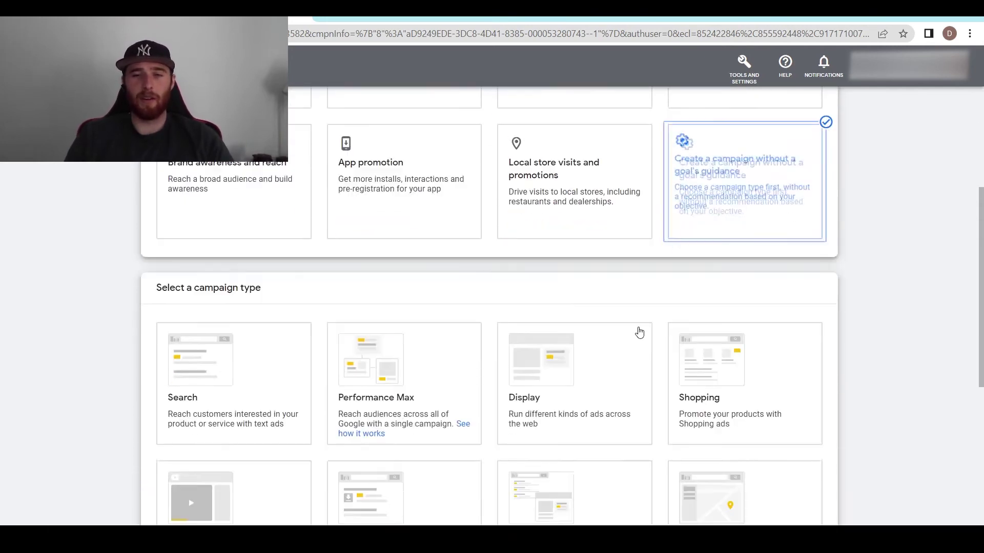
{"action": "scroll", "coordinate": [653, 331], "scroll_direction": "down", "scroll_amount": 5}
{"action": "left_click", "coordinate": [266, 203]}
{"action": "scroll", "coordinate": [646, 231], "scroll_direction": "down", "scroll_amount": 5}
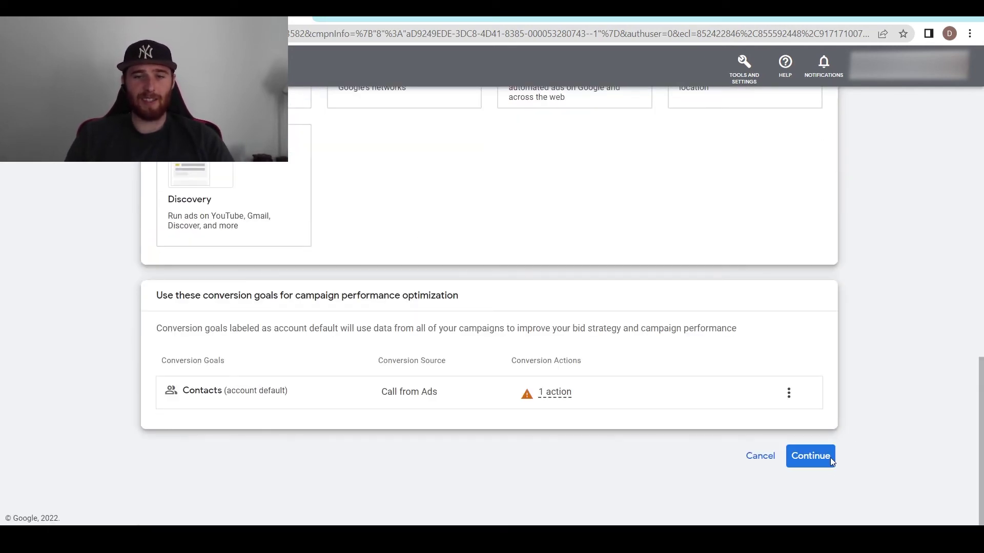
{"action": "left_click", "coordinate": [814, 456]}
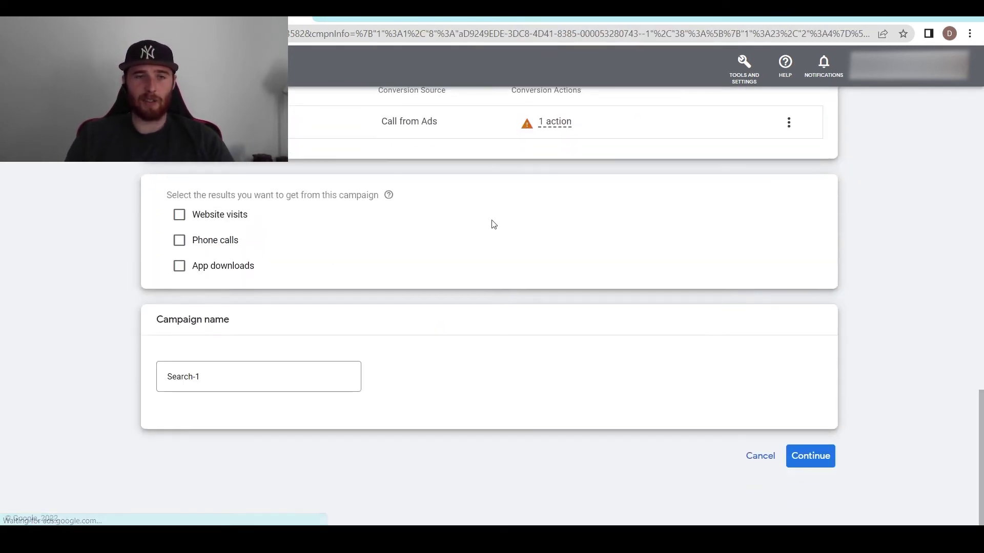
{"action": "left_click", "coordinate": [814, 460]}
{"action": "scroll", "coordinate": [569, 306], "scroll_direction": "down", "scroll_amount": 3}
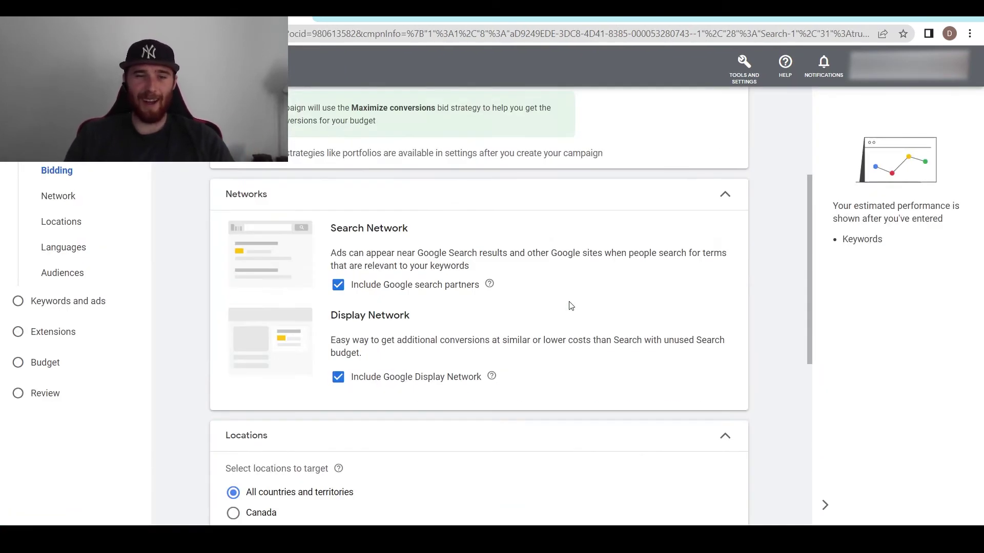
{"action": "scroll", "coordinate": [569, 306], "scroll_direction": "down", "scroll_amount": 5}
{"action": "scroll", "coordinate": [615, 346], "scroll_direction": "down", "scroll_amount": 4}
Skip past campaign settings, keywords and ads, and extensions to the budget step
{"action": "left_click", "coordinate": [728, 459]}
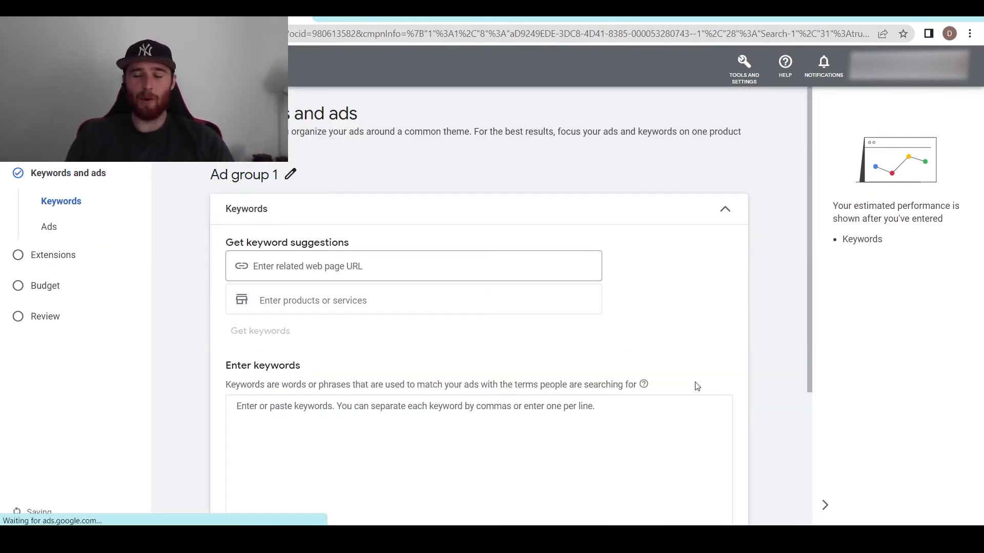
{"action": "scroll", "coordinate": [693, 385], "scroll_direction": "down", "scroll_amount": 3}
{"action": "scroll", "coordinate": [716, 446], "scroll_direction": "down", "scroll_amount": 5}
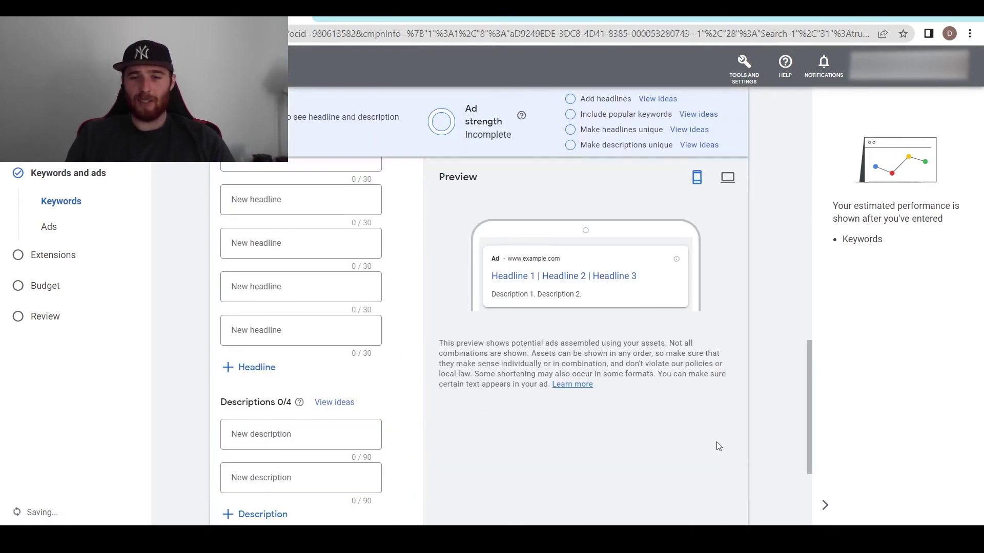
{"action": "scroll", "coordinate": [715, 447], "scroll_direction": "down", "scroll_amount": 4}
{"action": "left_click", "coordinate": [725, 456]}
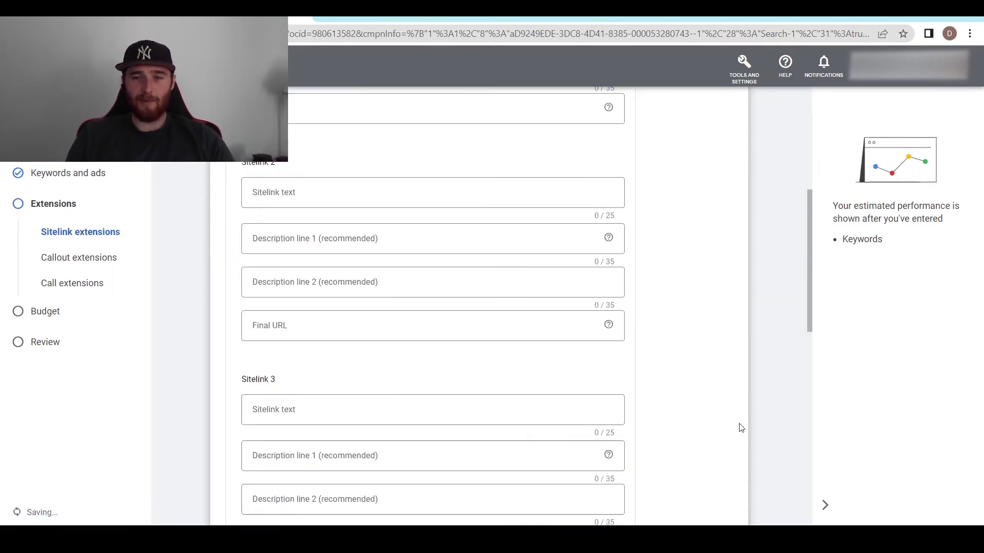
{"action": "scroll", "coordinate": [599, 316], "scroll_direction": "down", "scroll_amount": 5}
{"action": "left_click", "coordinate": [725, 456]}
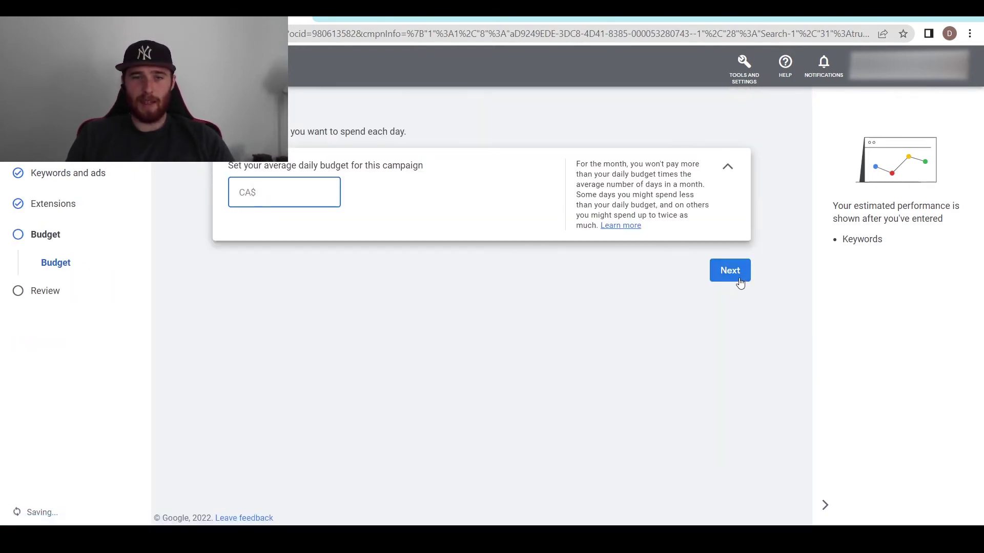
{"action": "type", "text": "1"}
Give Search-1 a CA$1.00 daily budget and publish it without keywords or ads
{"action": "left_click", "coordinate": [433, 228]}
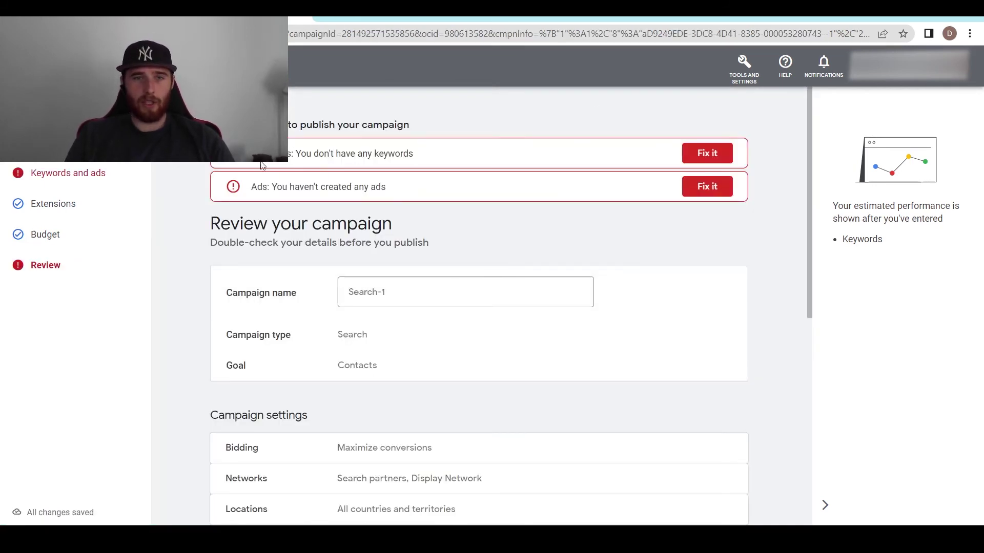
{"action": "scroll", "coordinate": [616, 286], "scroll_direction": "down", "scroll_amount": 5}
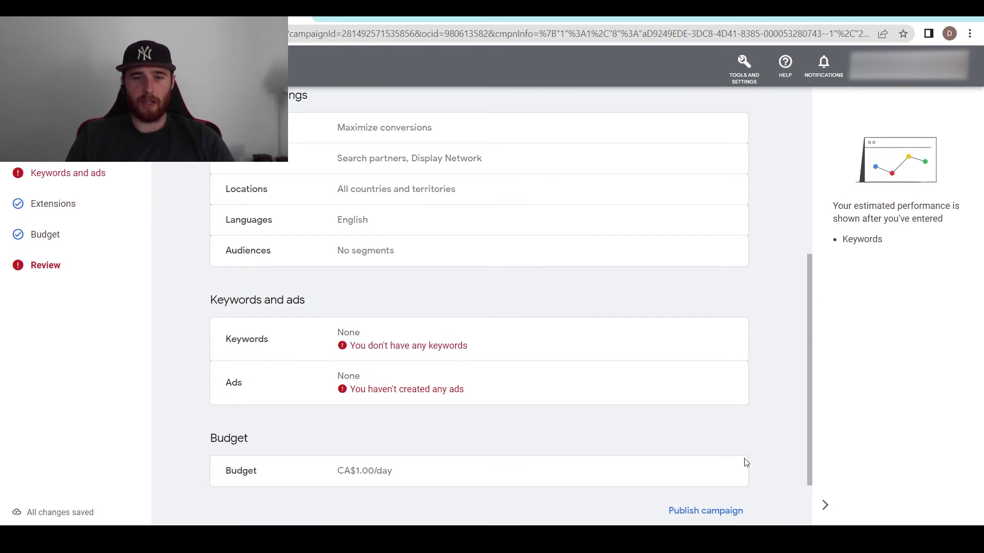
{"action": "left_click", "coordinate": [702, 512]}
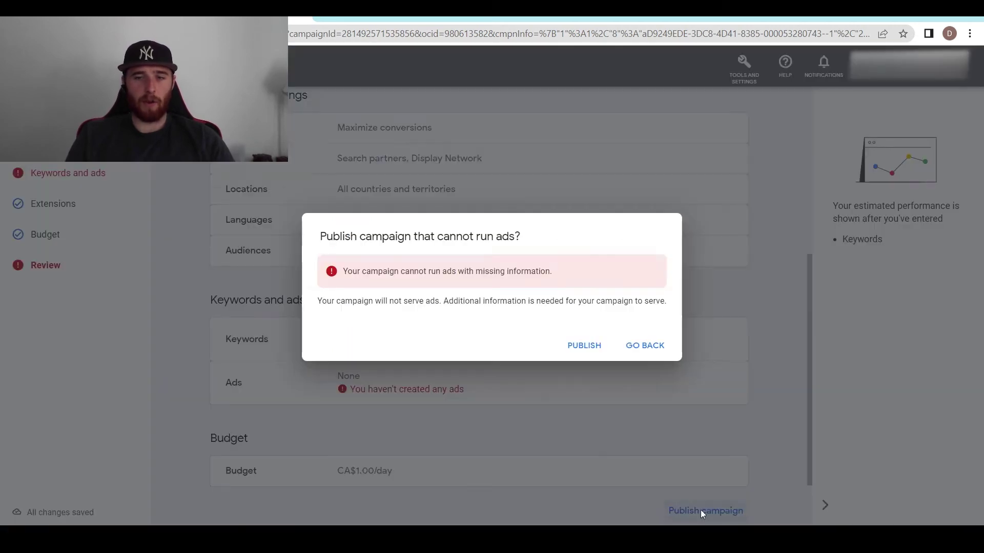
{"action": "left_click", "coordinate": [582, 347]}
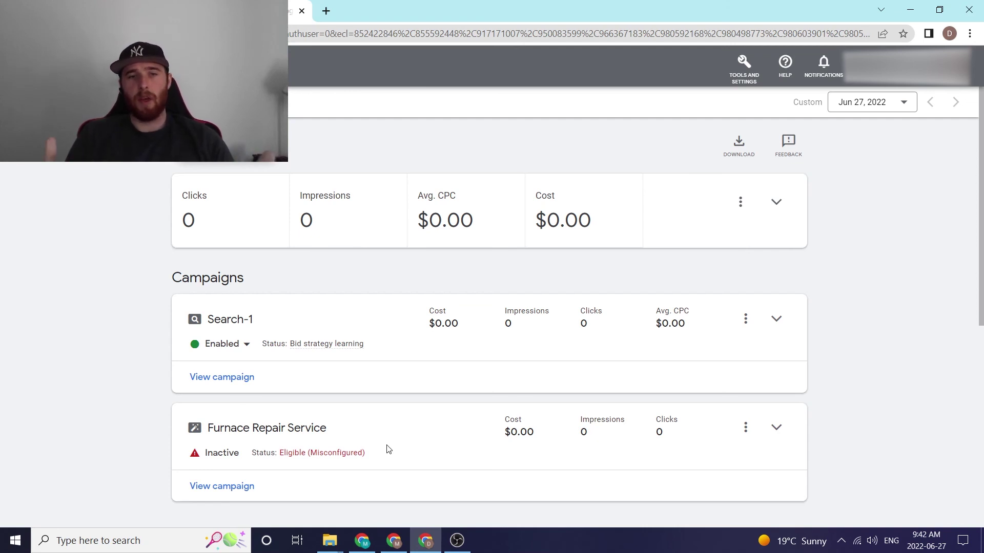
Change the Search-1 campaign status from Enabled to Paused
{"action": "left_click", "coordinate": [239, 346]}
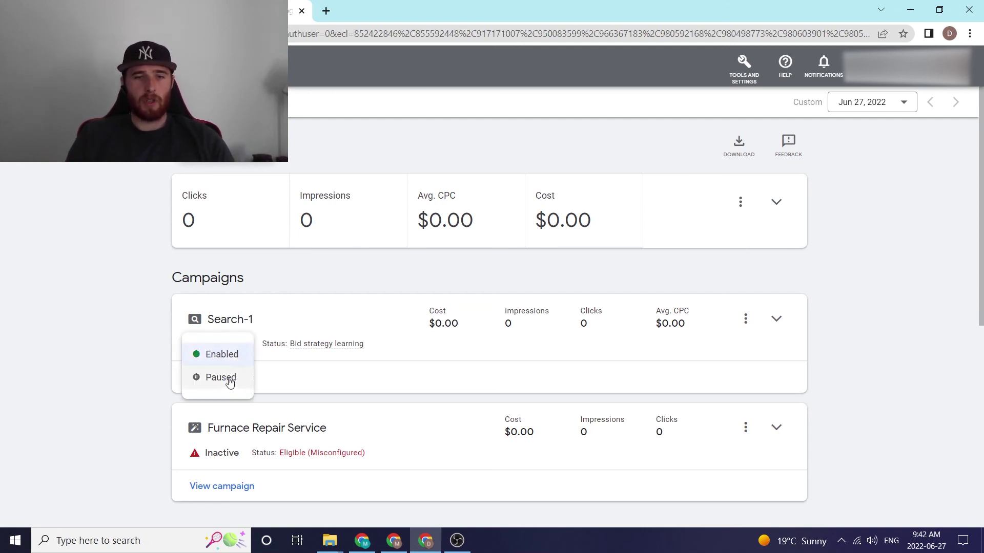
{"action": "left_click", "coordinate": [227, 378]}
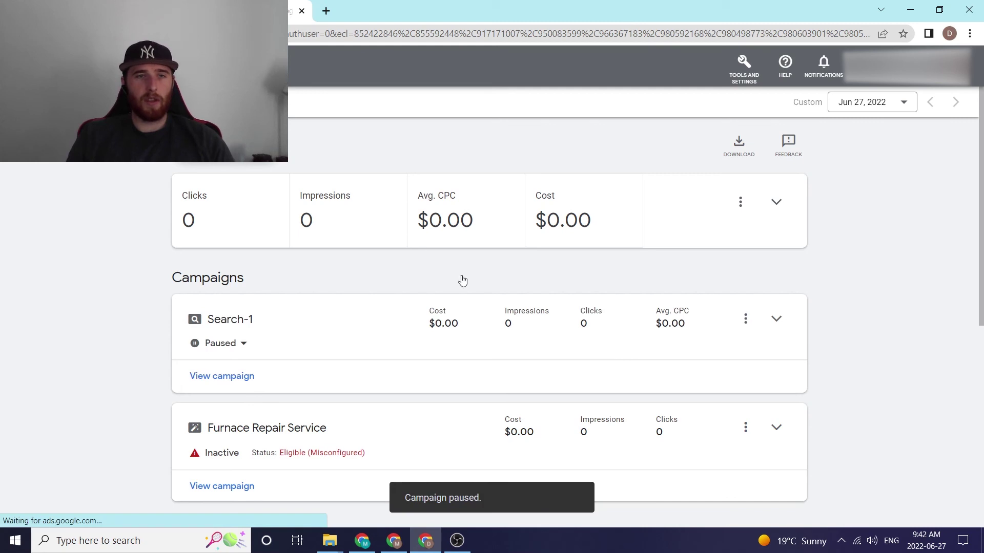